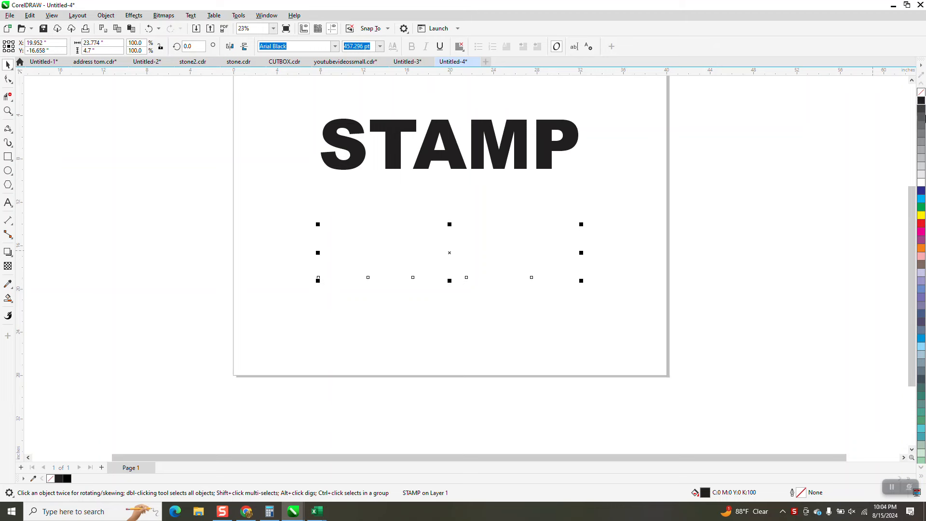
# Convert the outlined STAMP text to curves and break the resulting curve apart
pyautogui.click(106, 15)
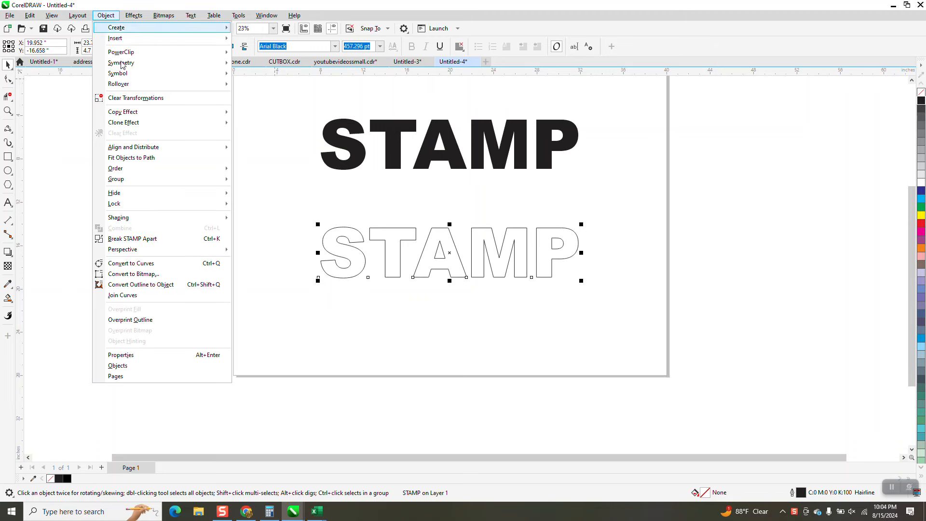
pyautogui.click(139, 265)
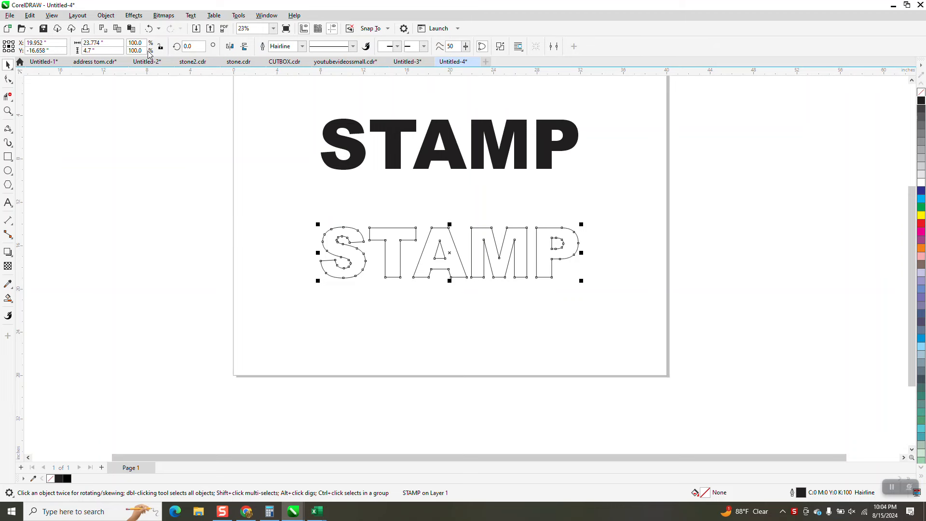
pyautogui.click(106, 15)
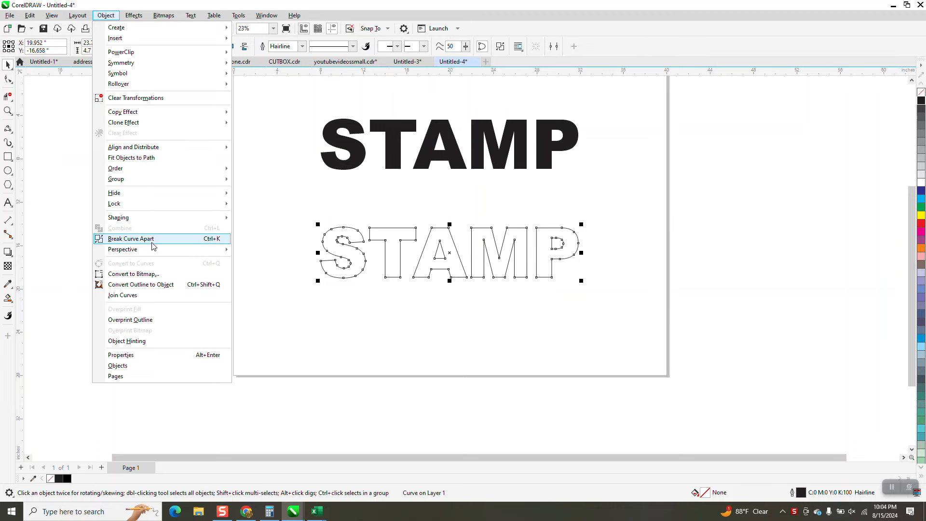
pyautogui.click(152, 239)
pyautogui.click(236, 196)
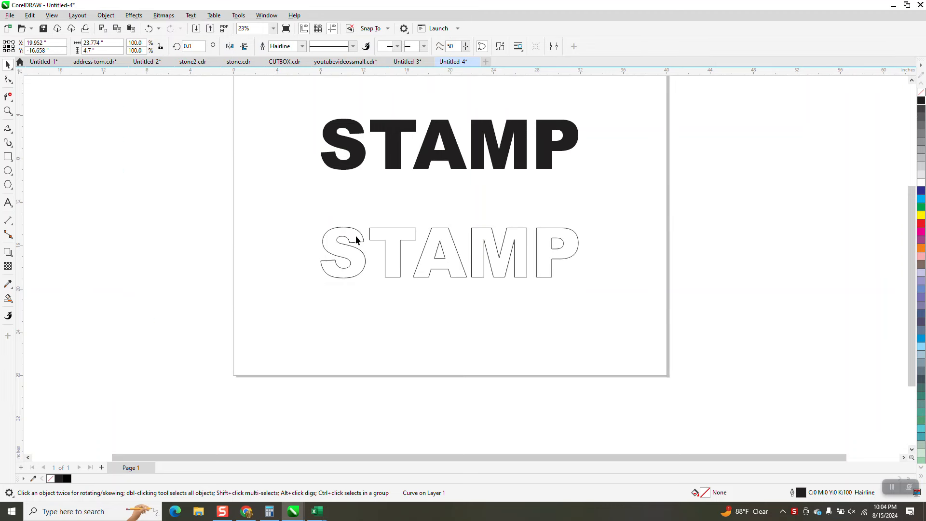
# Move the outer contour of the letter A below the outlined word, and undo back to the unconverted text
pyautogui.click(355, 241)
pyautogui.click(384, 243)
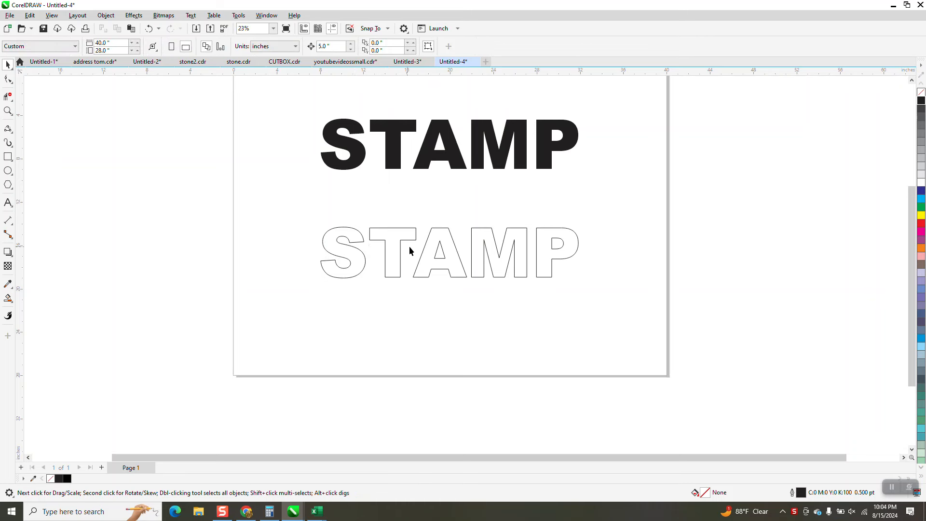
pyautogui.click(438, 251)
pyautogui.moveTo(448, 268); pyautogui.dragTo(444, 310)
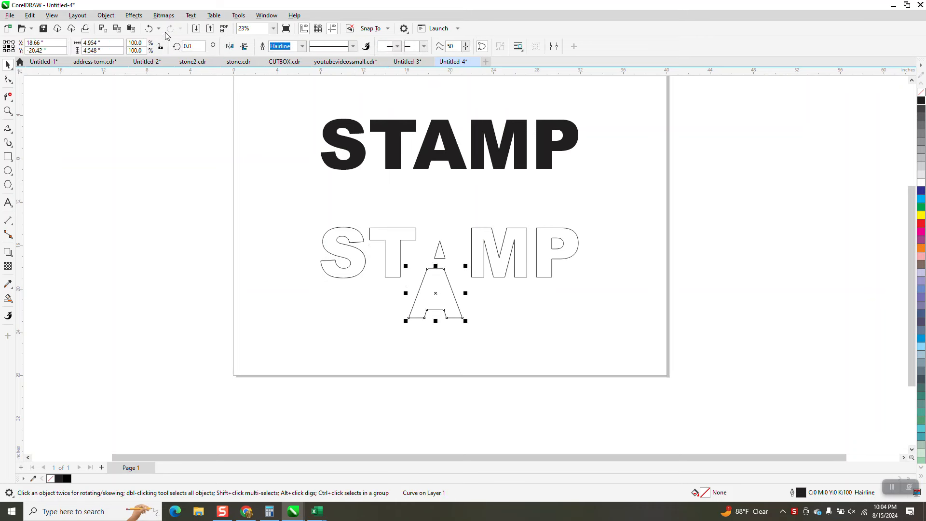
pyautogui.click(149, 28)
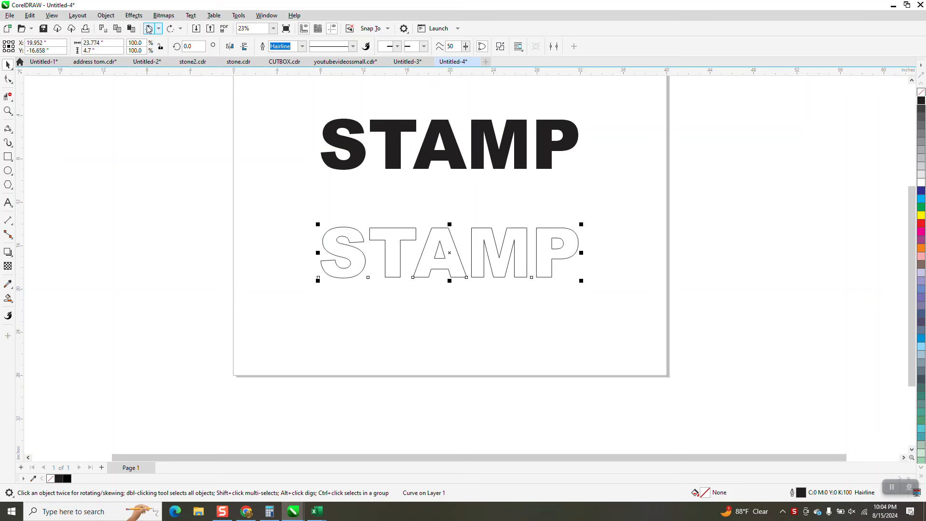
pyautogui.click(150, 28)
pyautogui.click(150, 29)
pyautogui.click(171, 29)
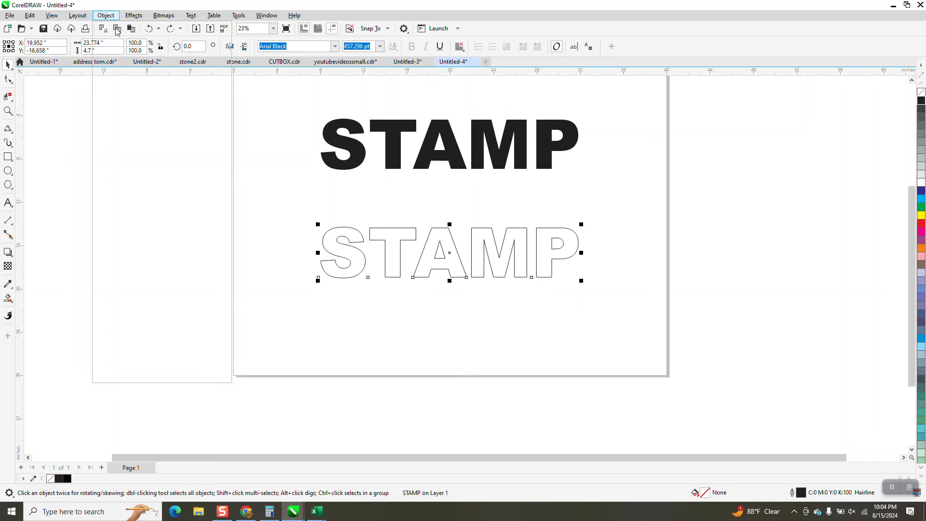
# Break the outlined STAMP text apart into separate letters and convert them to curves
pyautogui.click(101, 18)
pyautogui.click(153, 242)
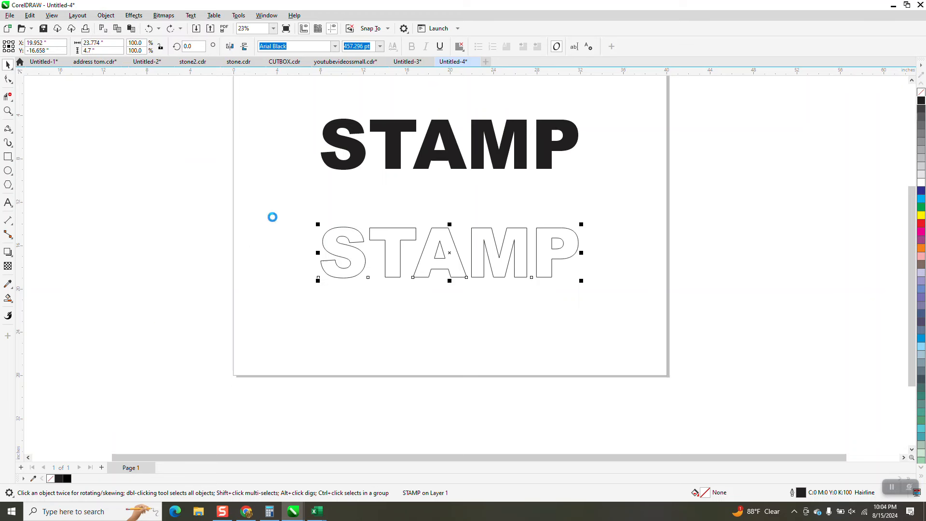
pyautogui.click(104, 15)
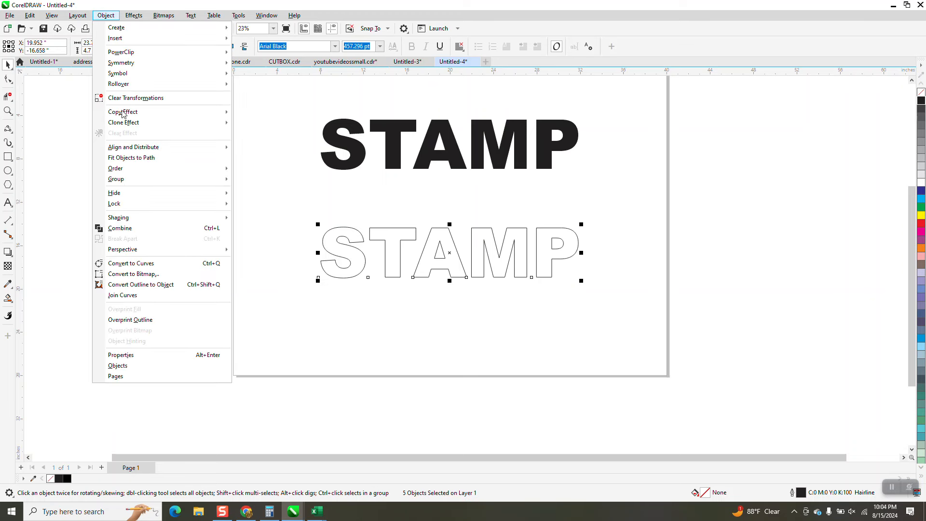
pyautogui.click(149, 265)
# Move the outlined letter A below the word to test that its inner triangle follows, and undo the move
pyautogui.click(449, 243)
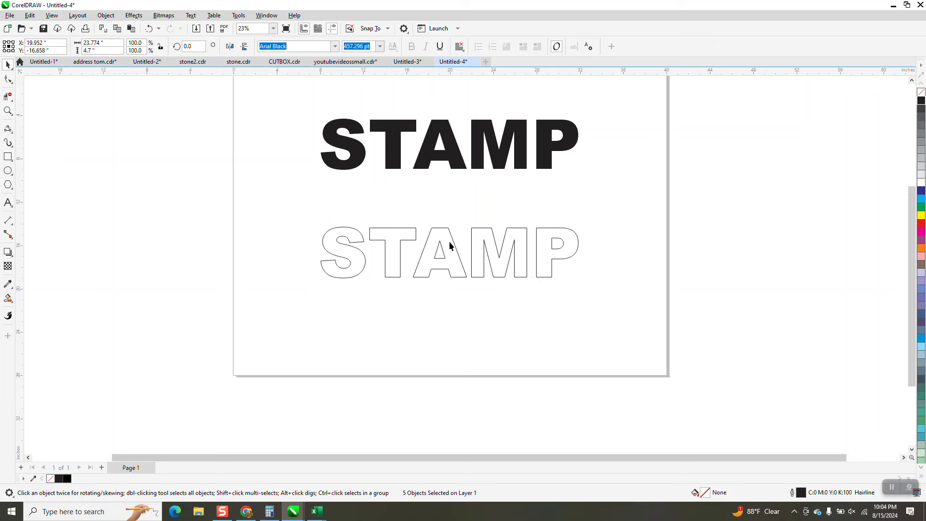
pyautogui.moveTo(441, 237); pyautogui.dragTo(438, 309)
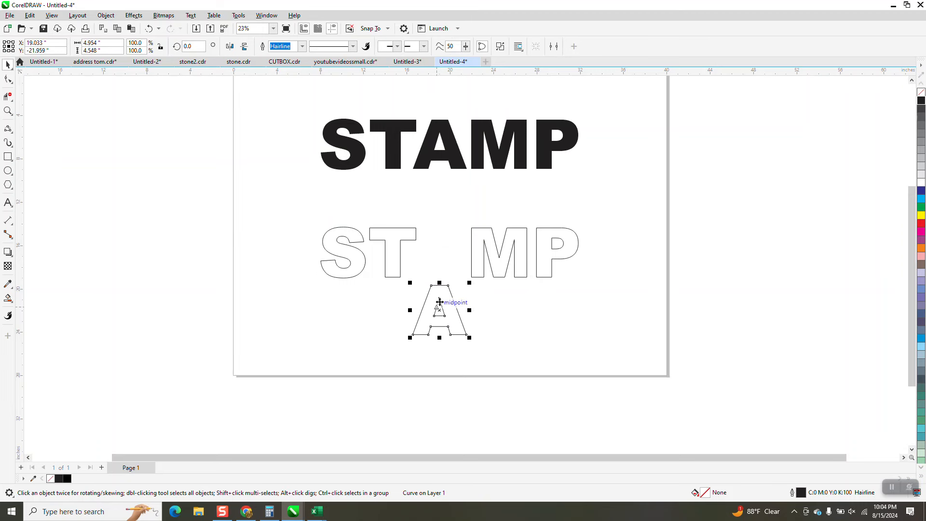
pyautogui.click(150, 29)
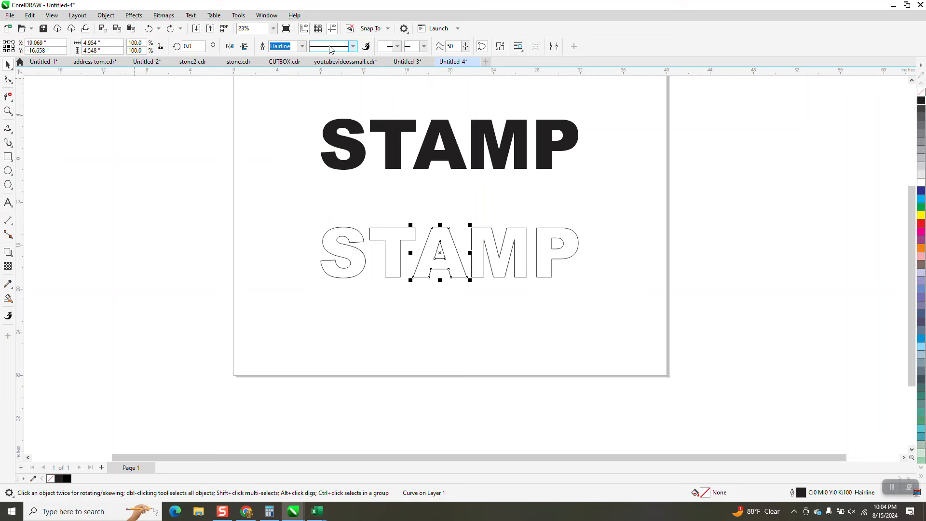
# Examine the curve properties, including curve length, of the outlined A, S and T, and close the properties
pyautogui.click(265, 18)
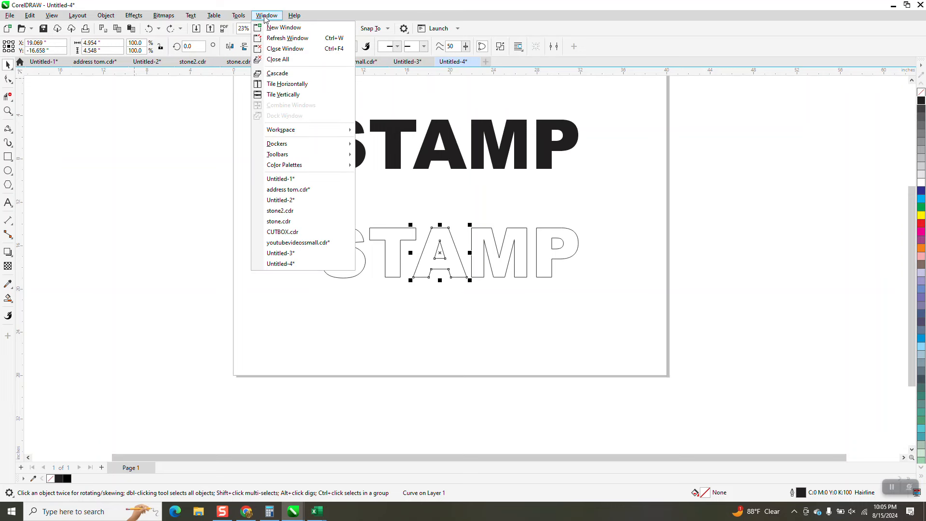
pyautogui.moveTo(276, 144)
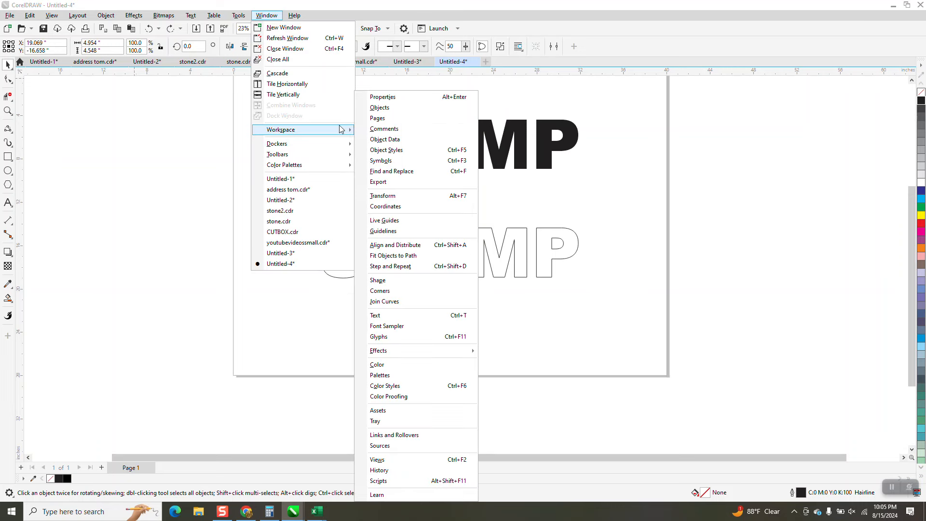
pyautogui.click(393, 98)
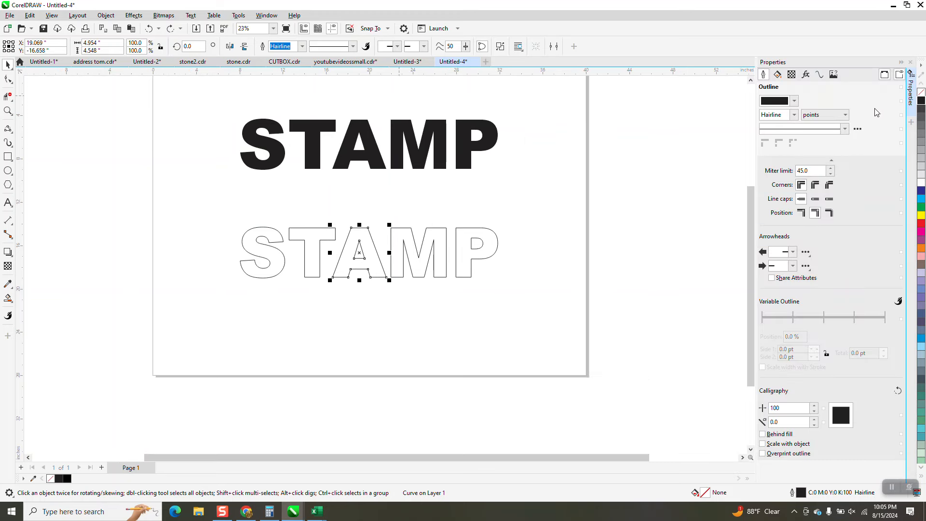
pyautogui.click(820, 76)
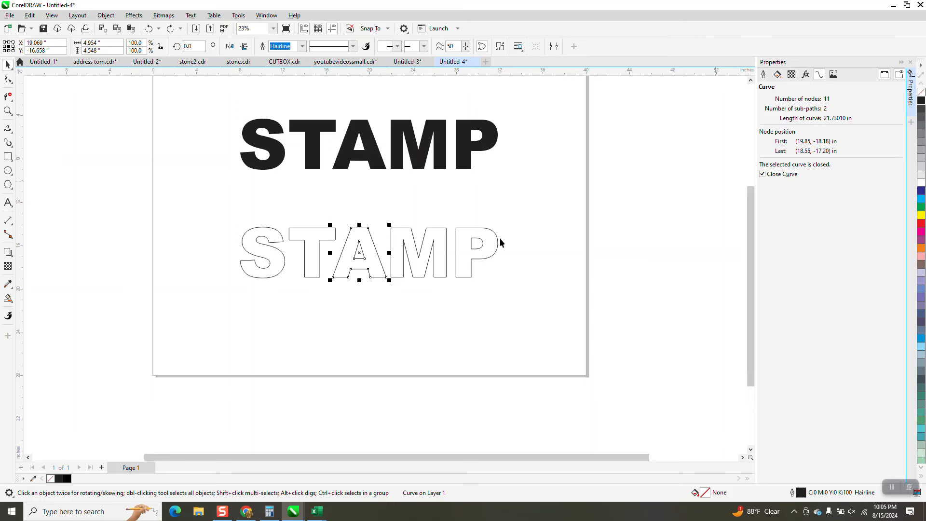
pyautogui.click(266, 255)
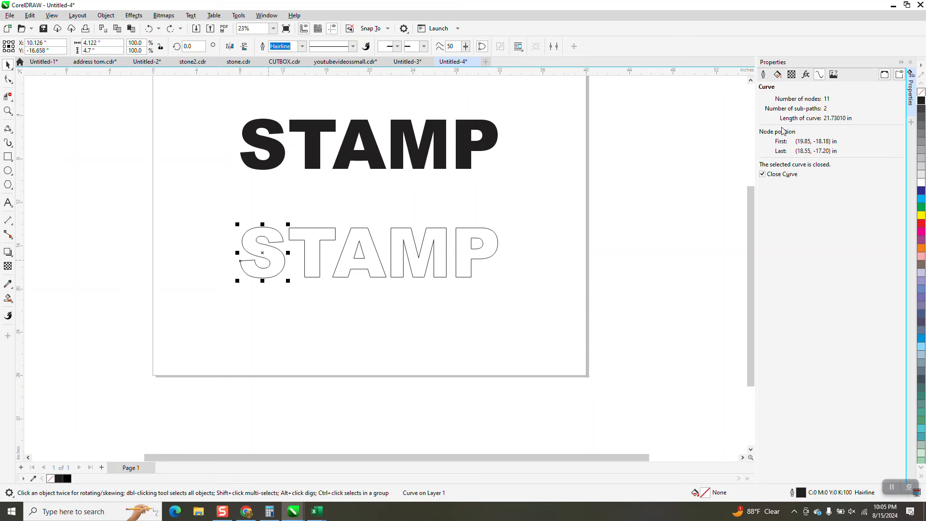
pyautogui.click(332, 242)
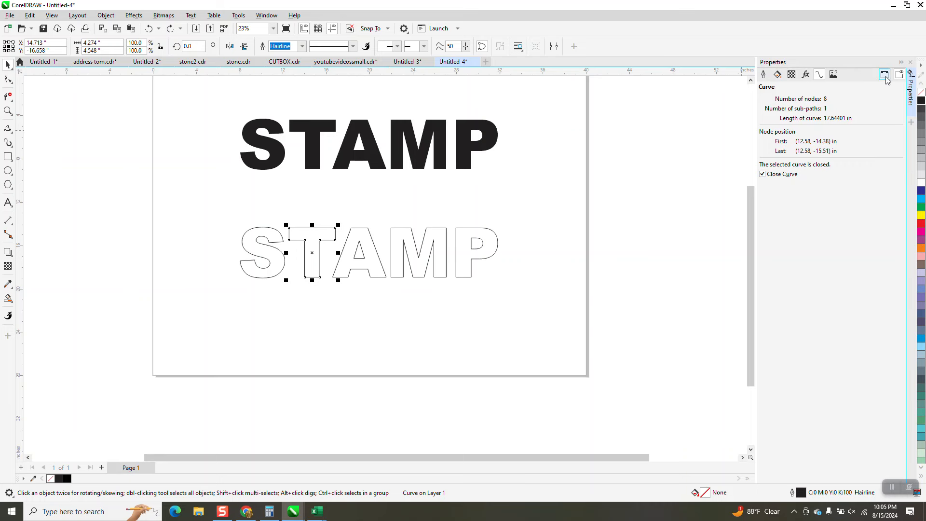
pyautogui.click(910, 62)
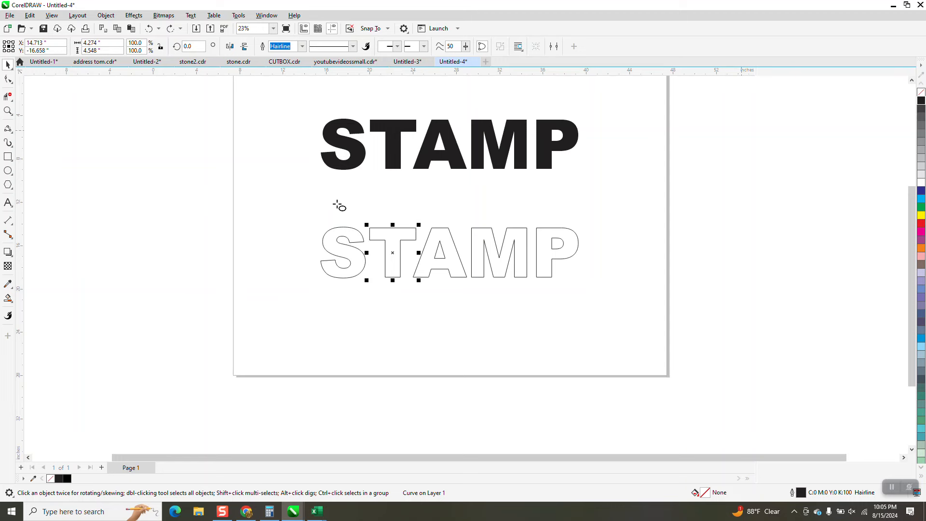
# Draw a circle about 1.1 inches across above the outlined S and set its size to 0.25 inch
pyautogui.press('F7')
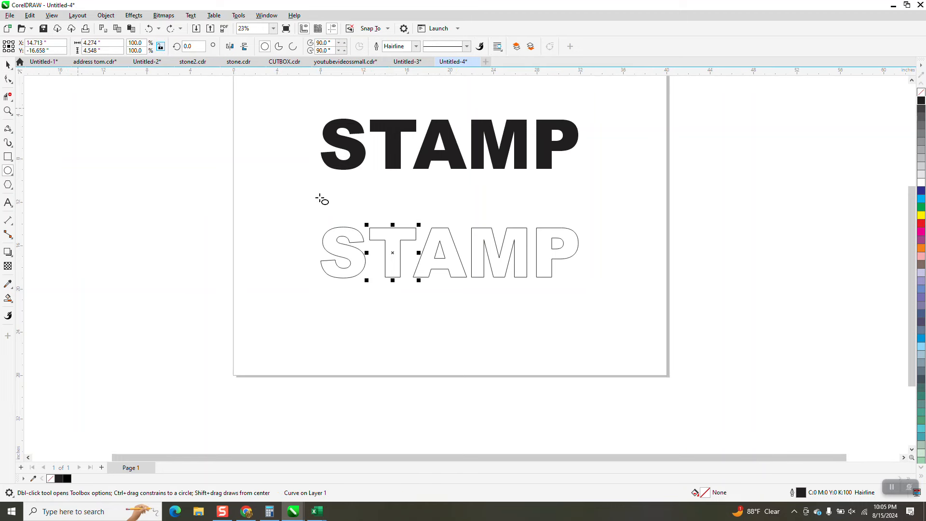
pyautogui.moveTo(303, 193); pyautogui.dragTo(323, 214)
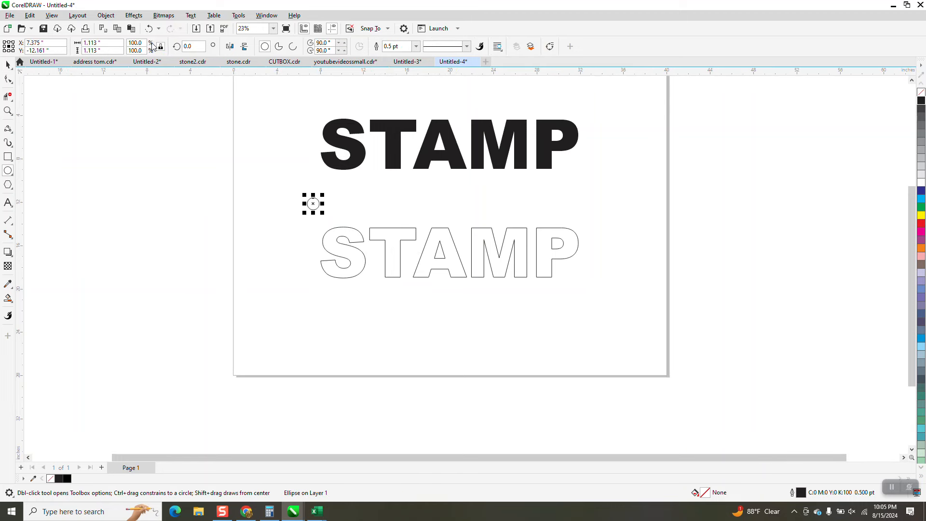
pyautogui.doubleClick(111, 44)
pyautogui.write('.25')
pyautogui.press('Return')
# Zoom in on the outlined word, select the S, and open Fit Objects to Path
pyautogui.click(8, 111)
pyautogui.moveTo(285, 190); pyautogui.dragTo(693, 364)
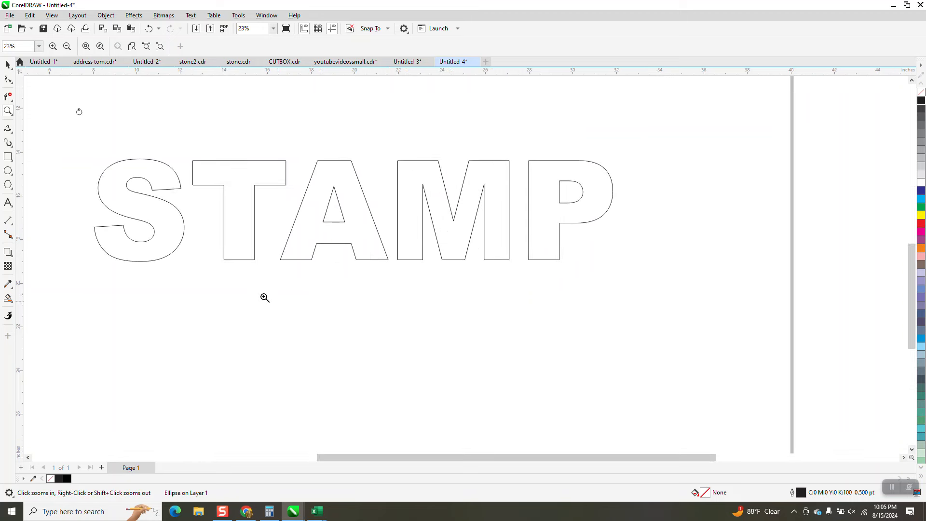
pyautogui.click(8, 64)
pyautogui.click(157, 161)
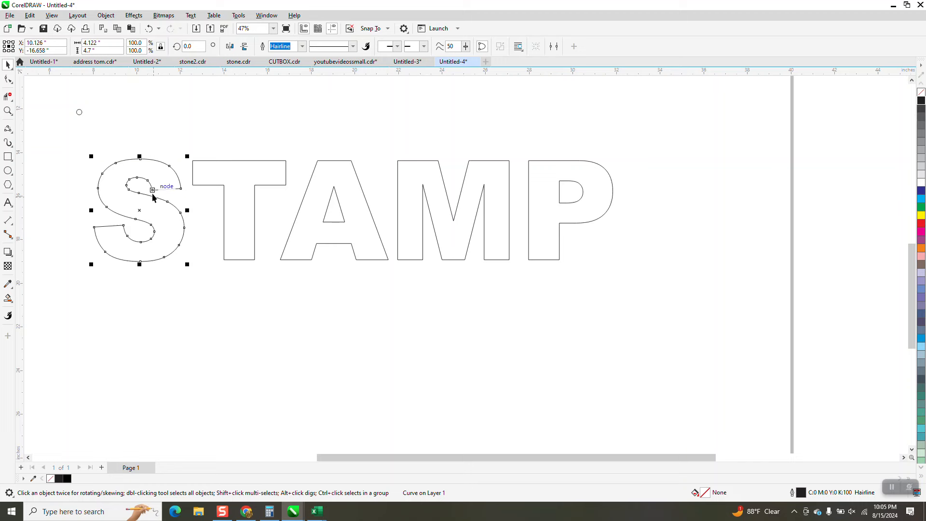
pyautogui.click(107, 18)
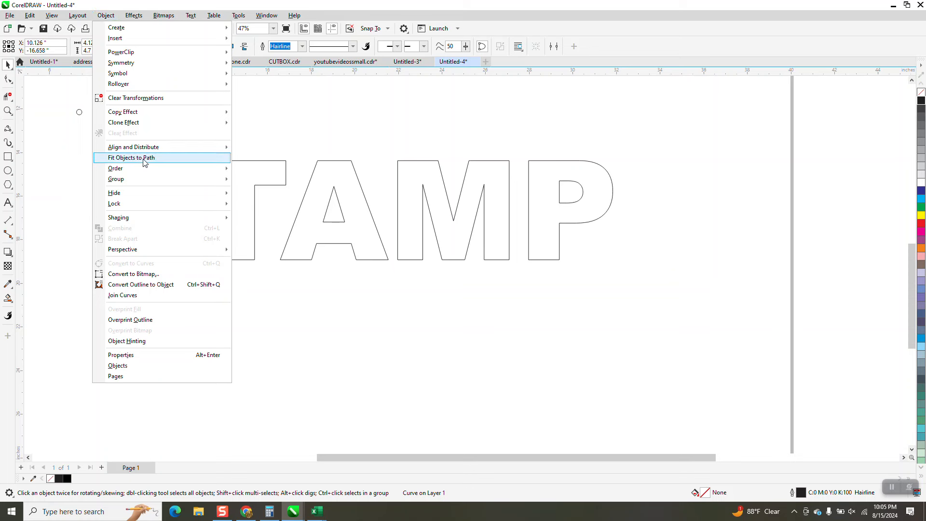
pyautogui.click(296, 126)
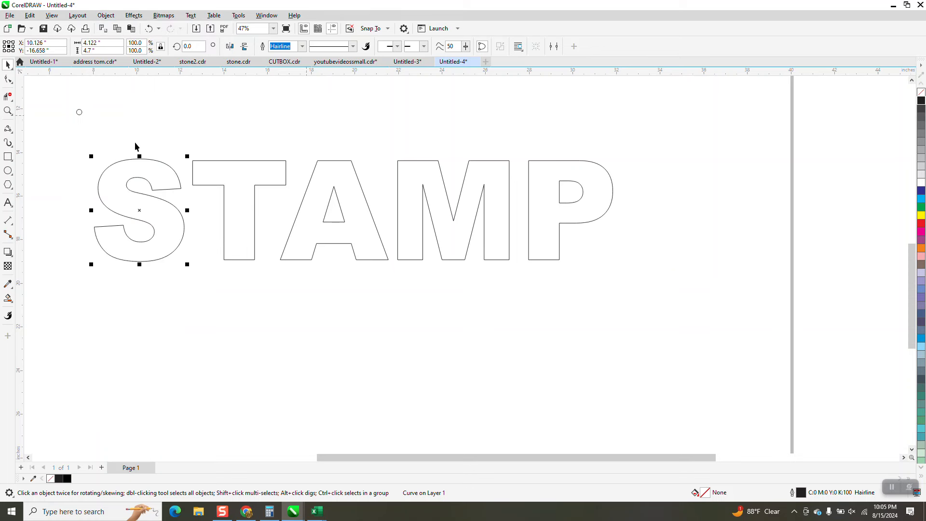
# Fit the small circle to the path of the outlined S with 24 duplicates
pyautogui.click(80, 114)
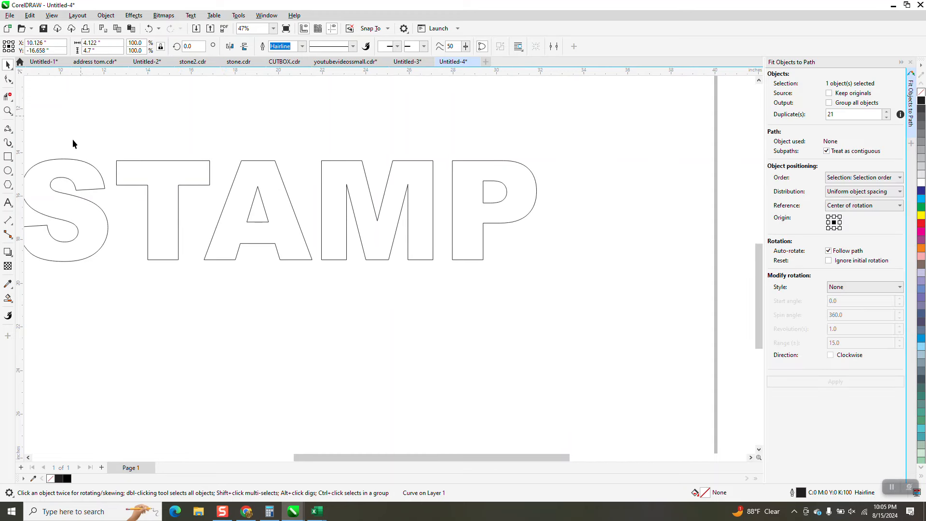
pyautogui.scroll(-1, 141, 128)
pyautogui.click(36, 115)
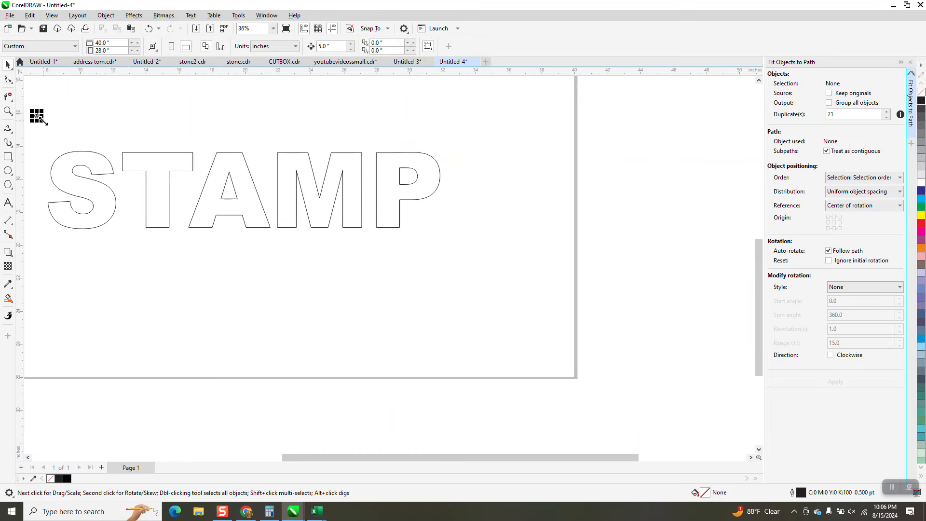
pyautogui.keyDown('shift'); pyautogui.click(69, 152); pyautogui.keyUp('shift')
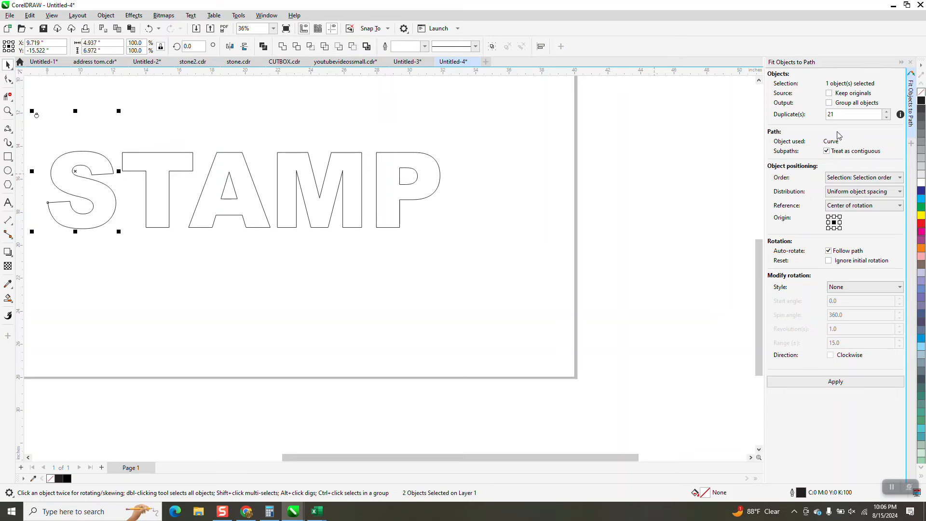
pyautogui.moveTo(836, 113); pyautogui.dragTo(814, 118)
pyautogui.write('24')
pyautogui.click(841, 383)
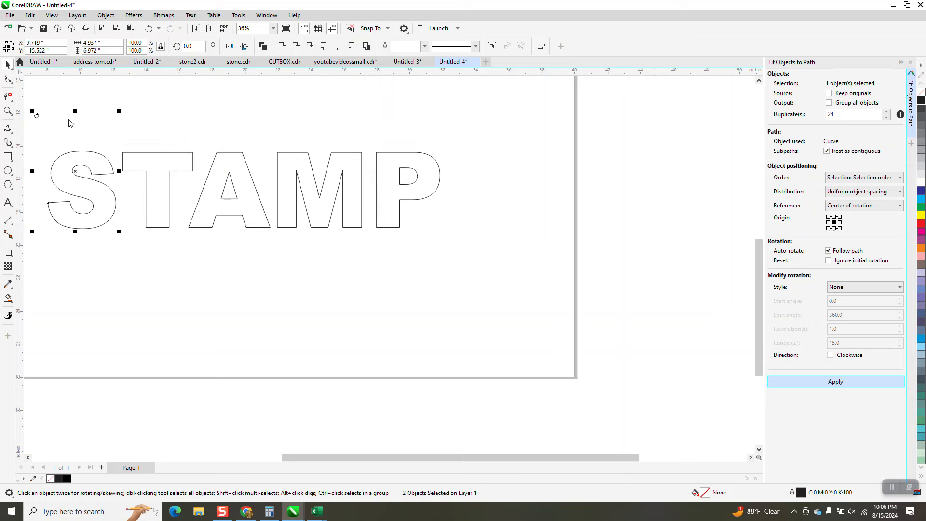
pyautogui.press('Return')
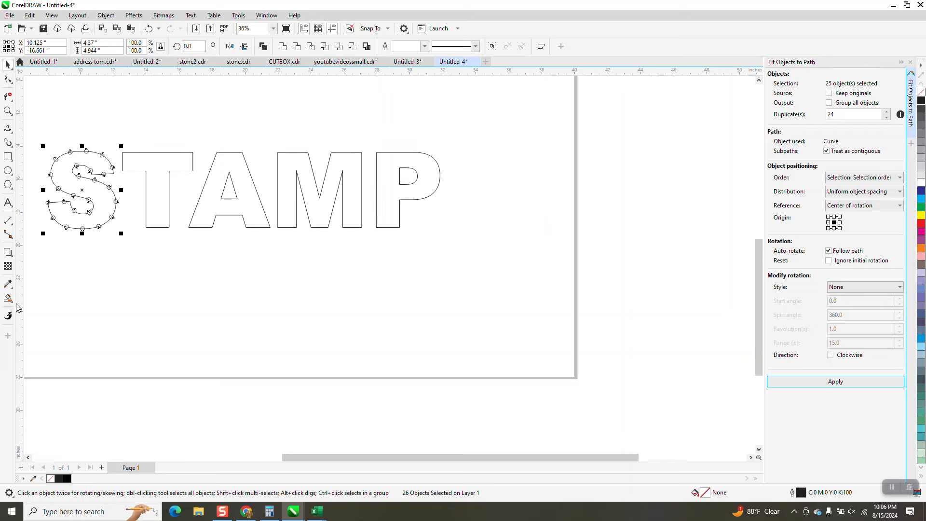
# Smart-fill the S interior between the circles with black and move the filled shape directly below the outlined S
pyautogui.click(104, 200)
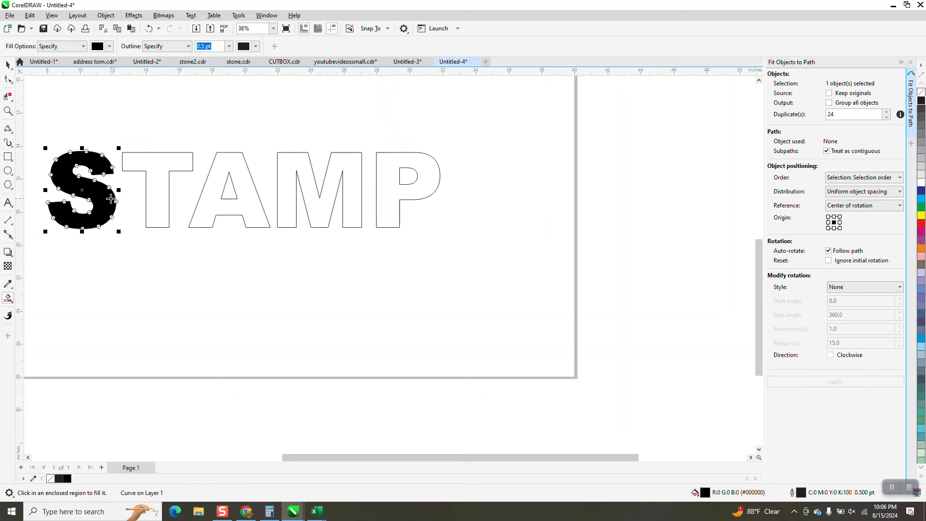
pyautogui.press('Down')
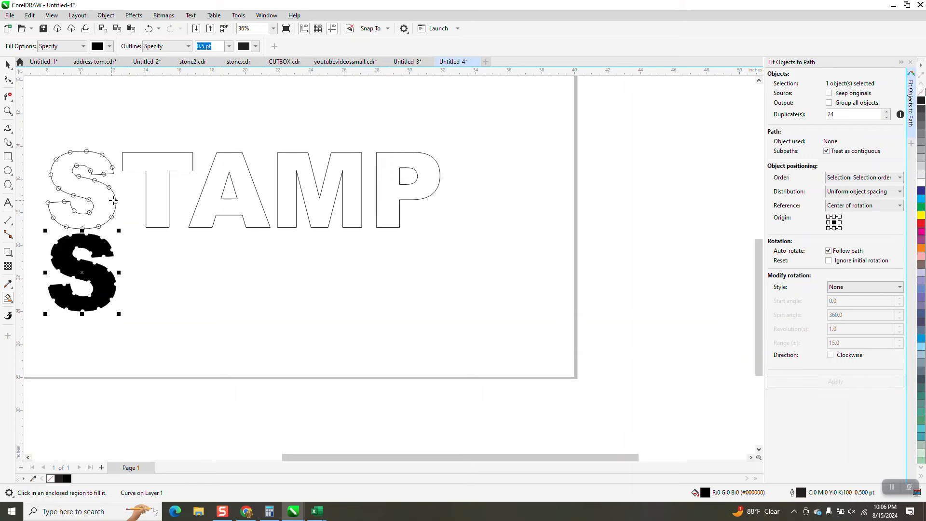
# Move one small circle off the S outline to above the T, and duplicate it three times in an evenly spaced row above the letters
pyautogui.click(7, 64)
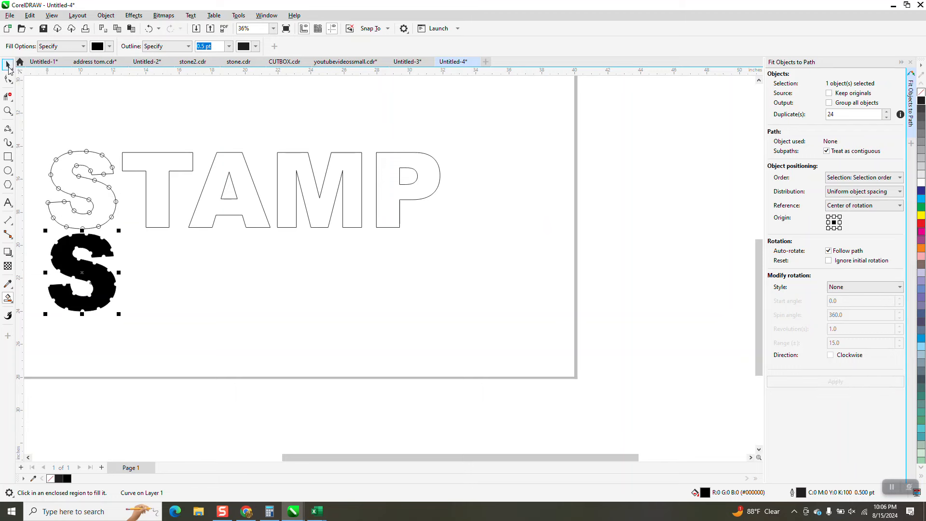
pyautogui.click(101, 155)
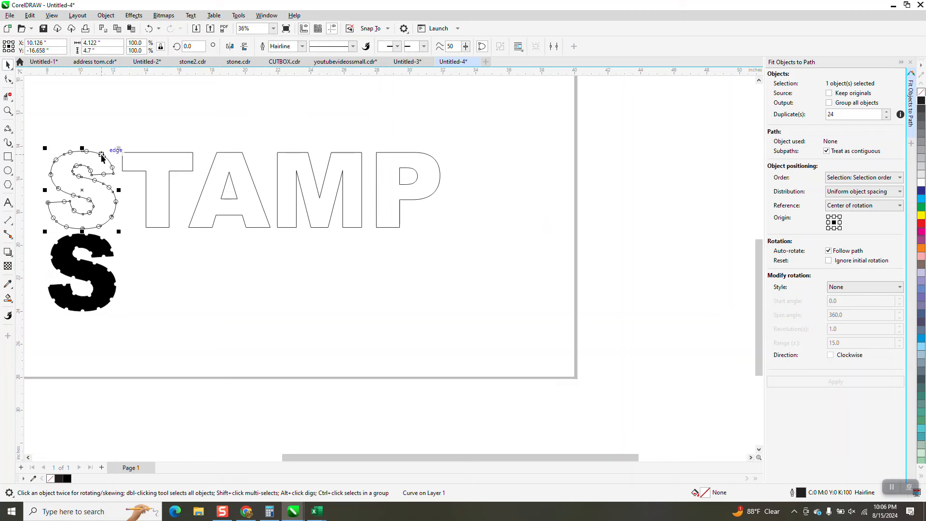
pyautogui.moveTo(107, 142)
pyautogui.mouseDown()
pyautogui.moveTo(96, 164)
pyautogui.moveTo(101, 151)
pyautogui.mouseUp()
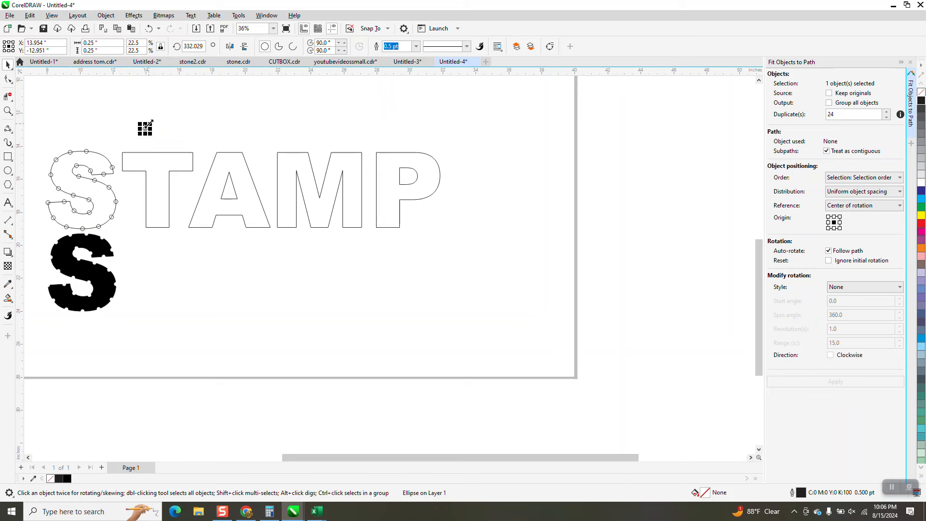
pyautogui.moveTo(147, 130); pyautogui.dragTo(217, 129)
pyautogui.rightClick(217, 128)
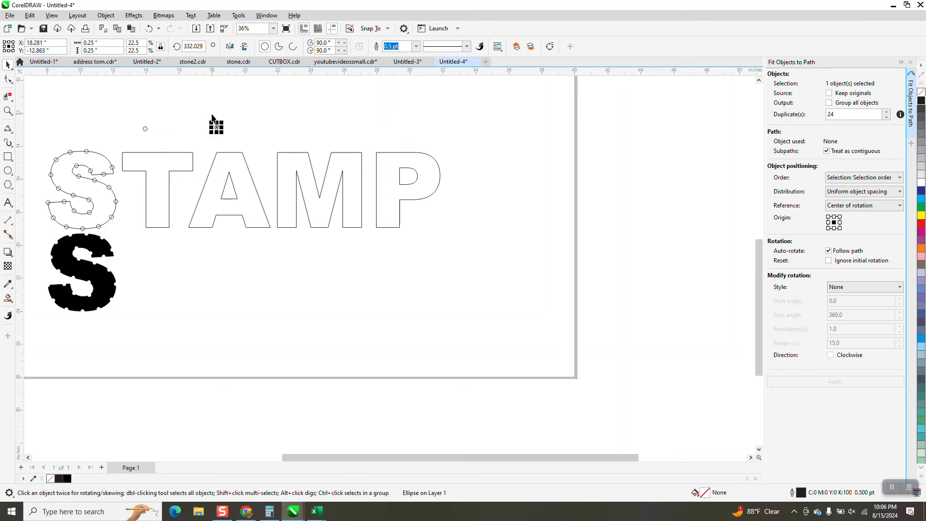
pyautogui.hotkey('ctrl', 'r')
pyautogui.hotkey('ctrl', 'r')
# Fit the small circle above the T to the T's outline with 17 duplicates
pyautogui.click(146, 126)
pyautogui.click(145, 128)
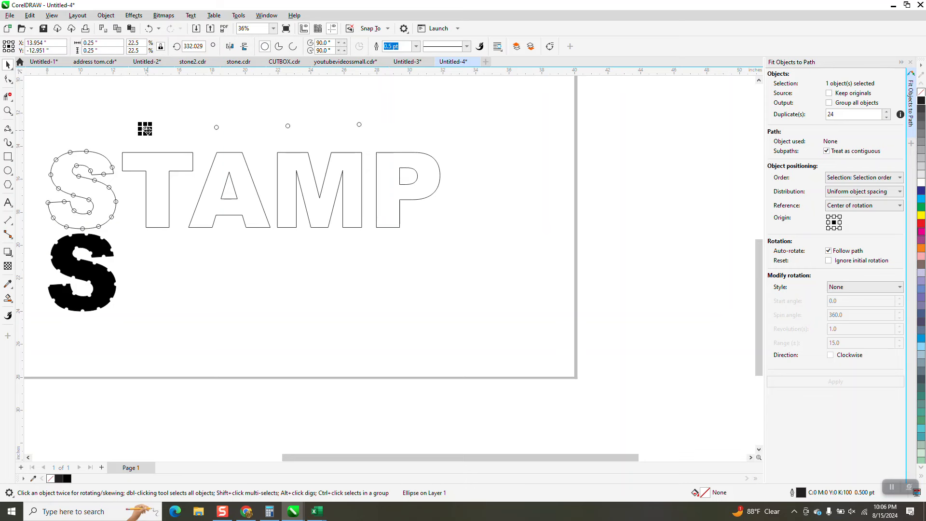
pyautogui.keyDown('shift'); pyautogui.click(169, 158); pyautogui.keyUp('shift')
pyautogui.moveTo(835, 116); pyautogui.dragTo(810, 115)
pyautogui.write('17')
pyautogui.click(838, 381)
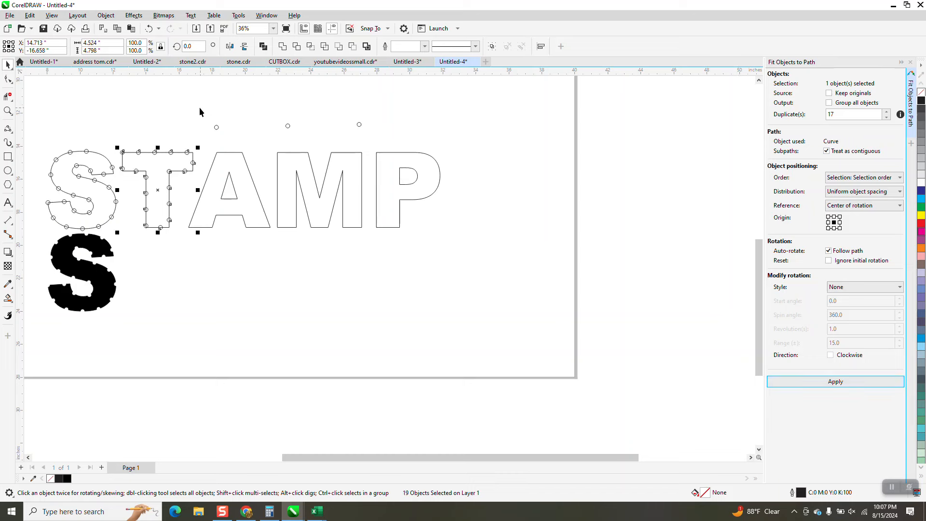
# Fit the next spare circle to the outline of the A with 21 duplicates
pyautogui.click(217, 127)
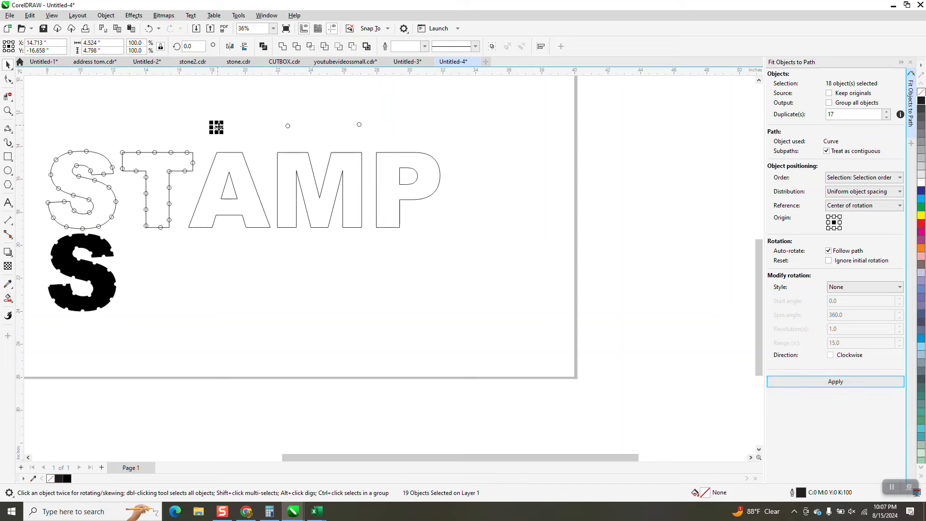
pyautogui.keyDown('shift'); pyautogui.click(235, 159); pyautogui.keyUp('shift')
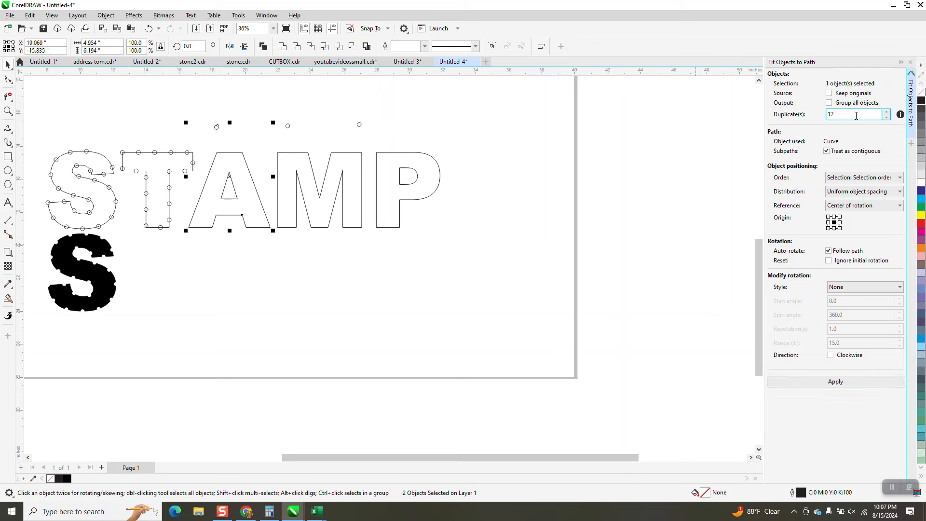
pyautogui.write('21')
pyautogui.click(838, 386)
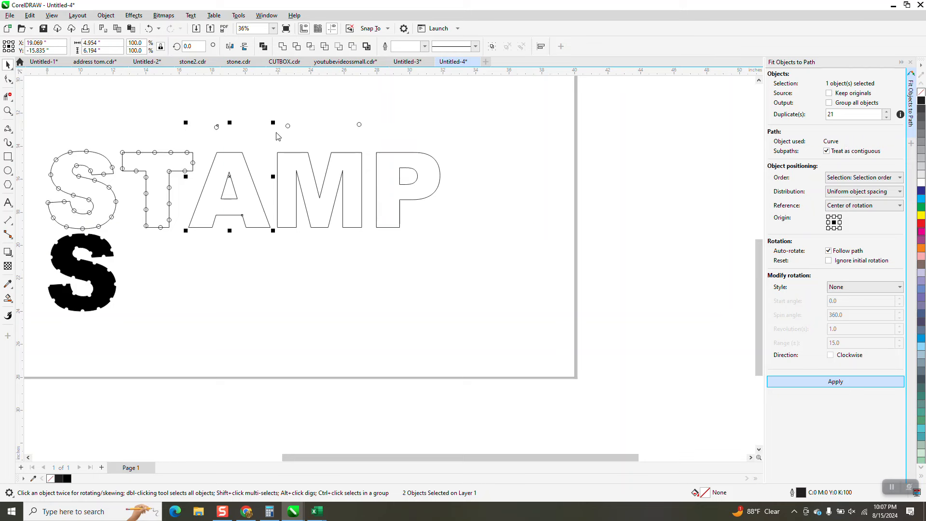
# Fit the spare circle above the M to the M's outline with 35 duplicates
pyautogui.click(288, 127)
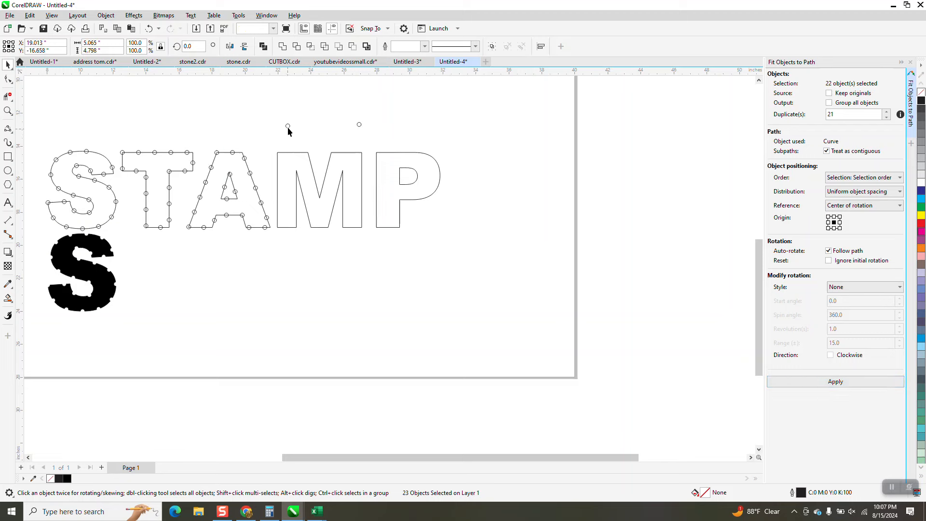
pyautogui.keyDown('shift'); pyautogui.click(291, 153); pyautogui.keyUp('shift')
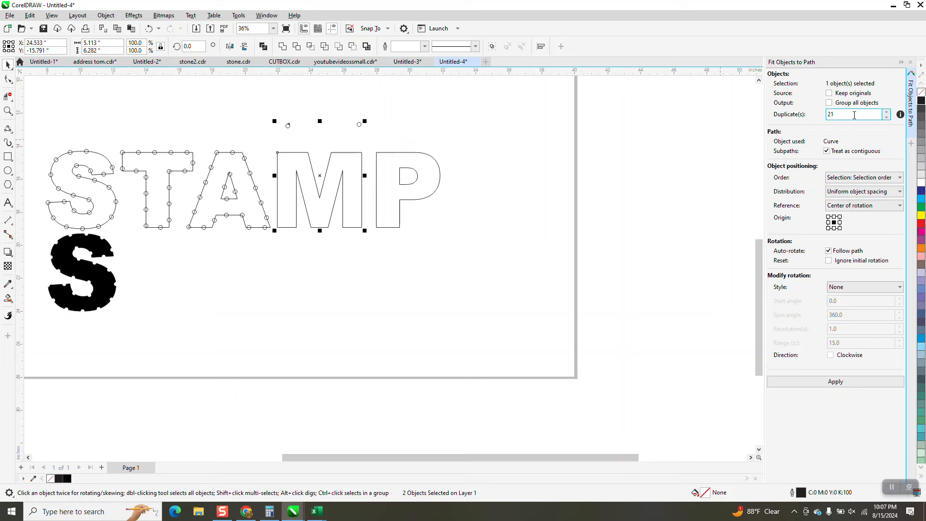
pyautogui.moveTo(853, 115); pyautogui.dragTo(790, 121)
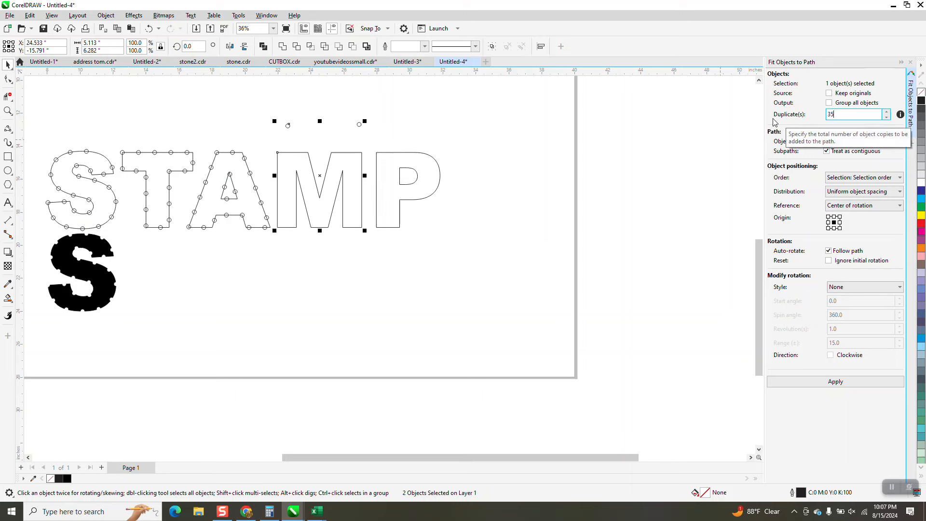
pyautogui.click(839, 386)
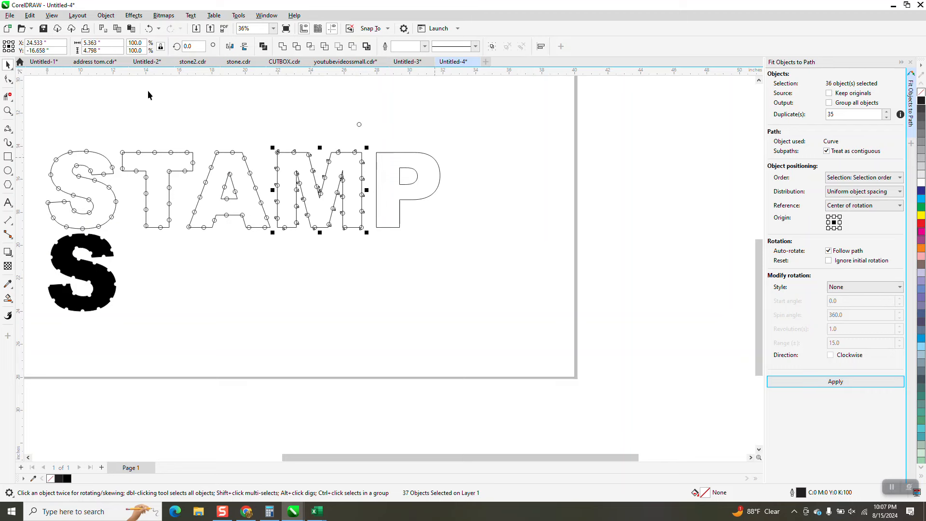
# Move the crowded circle near the M's right inner peak straight down along the vertical edge to even out the spacing
pyautogui.click(8, 110)
pyautogui.moveTo(288, 146); pyautogui.dragTo(423, 240)
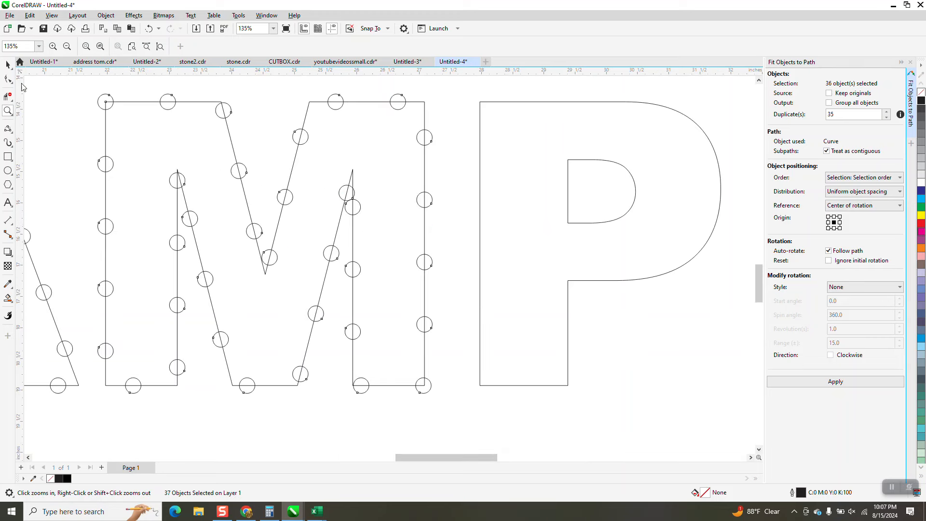
pyautogui.click(9, 66)
pyautogui.click(353, 208)
pyautogui.click(353, 208)
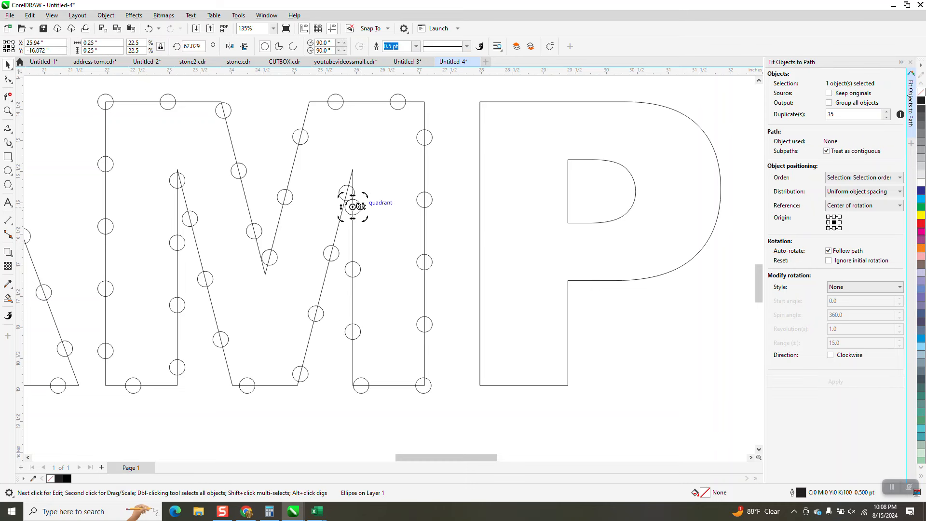
pyautogui.click(352, 207)
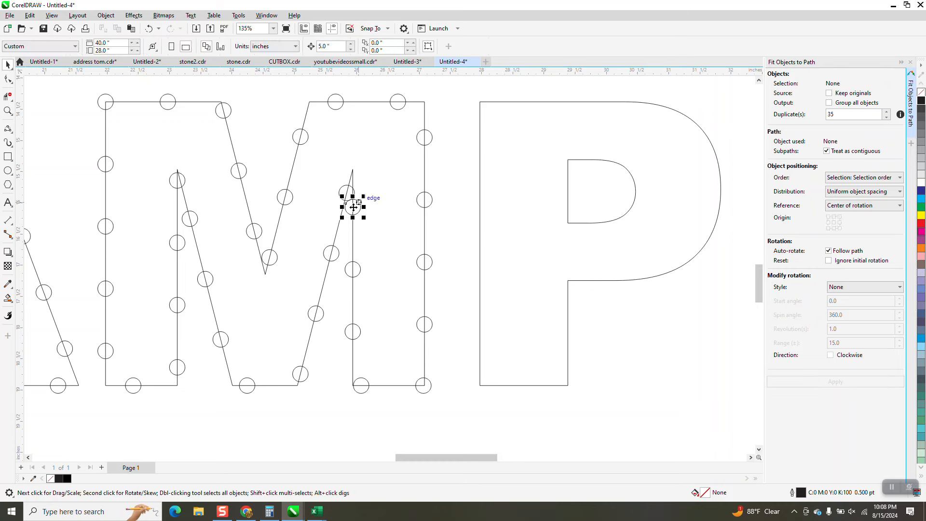
pyautogui.moveTo(354, 207); pyautogui.dragTo(353, 227)
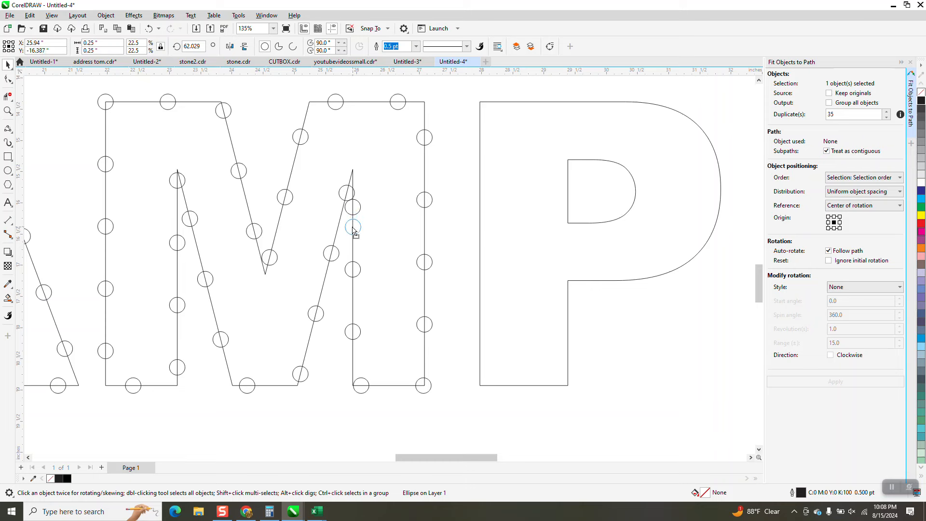
# Reposition the nearest circles onto the M's two inner peaks and the bottom point of its central V
pyautogui.click(186, 177)
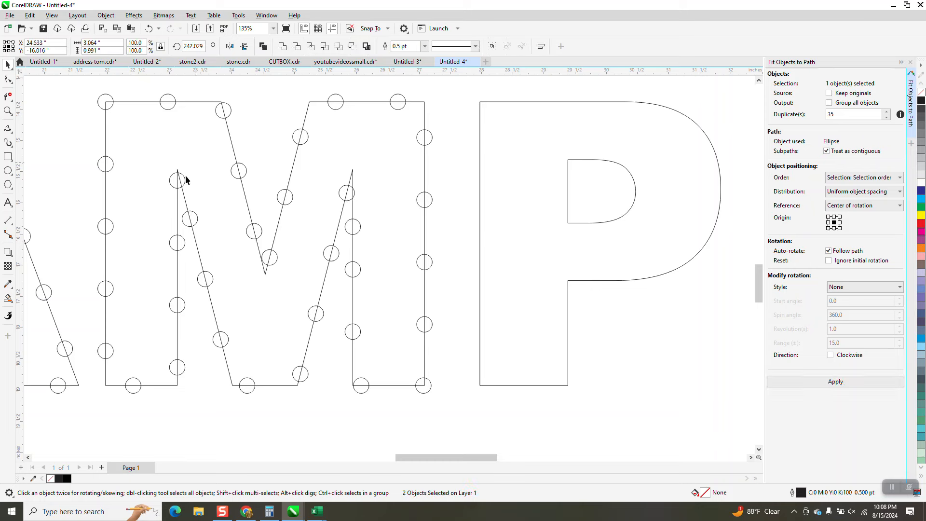
pyautogui.click(183, 179)
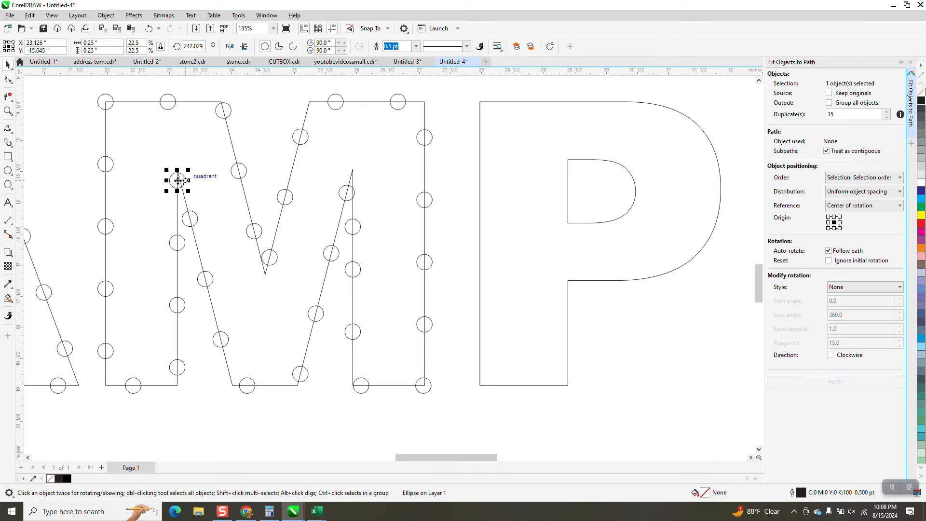
pyautogui.moveTo(179, 180); pyautogui.dragTo(179, 172)
pyautogui.click(346, 185)
pyautogui.moveTo(346, 193); pyautogui.dragTo(352, 170)
pyautogui.click(268, 260)
pyautogui.click(273, 258)
pyautogui.moveTo(273, 258); pyautogui.dragTo(263, 270)
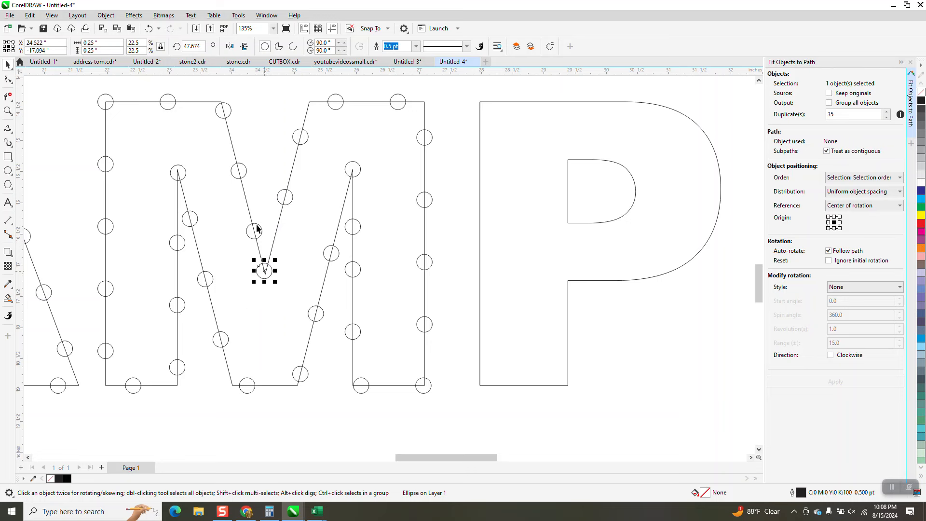
# Fit the last spare circle to the outline of the P with 19 duplicates
pyautogui.scroll(-1, 272, 166)
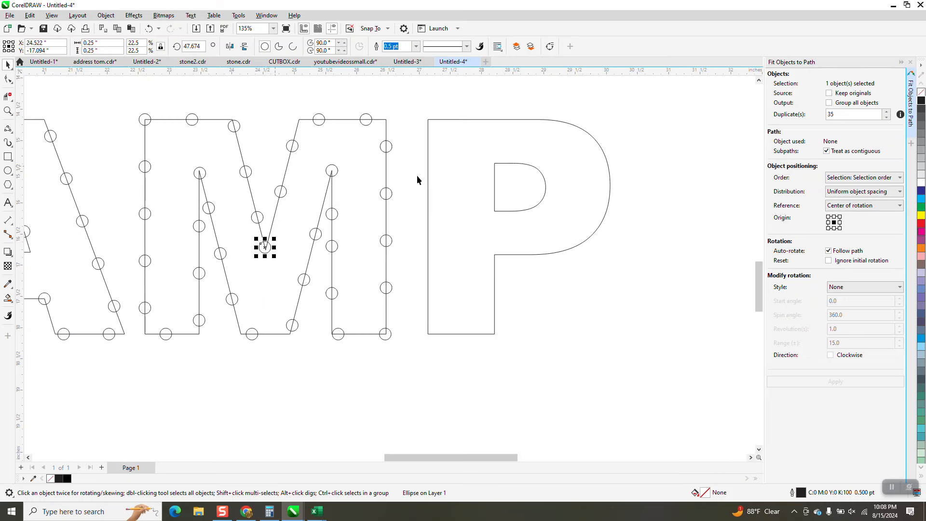
pyautogui.scroll(-3, 439, 227)
pyautogui.click(405, 116)
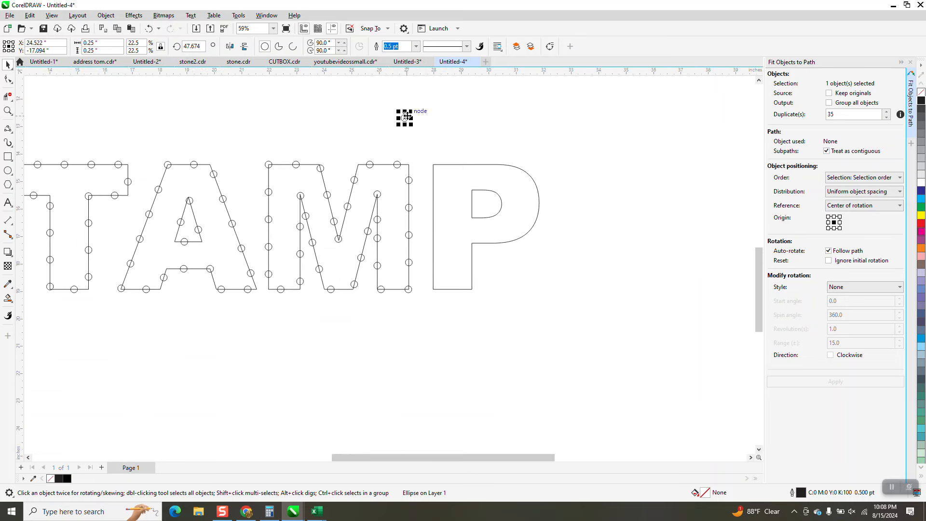
pyautogui.keyDown('shift'); pyautogui.click(458, 165); pyautogui.keyUp('shift')
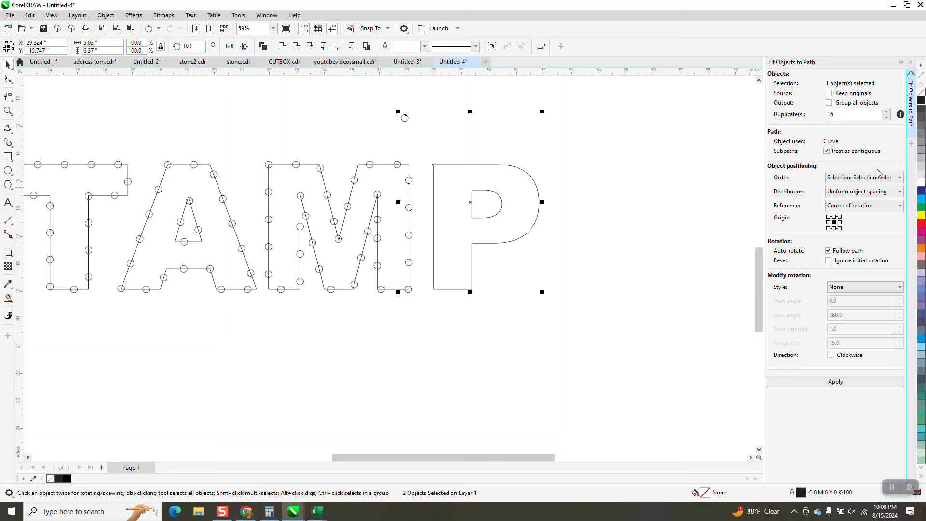
pyautogui.doubleClick(836, 114)
pyautogui.write('19')
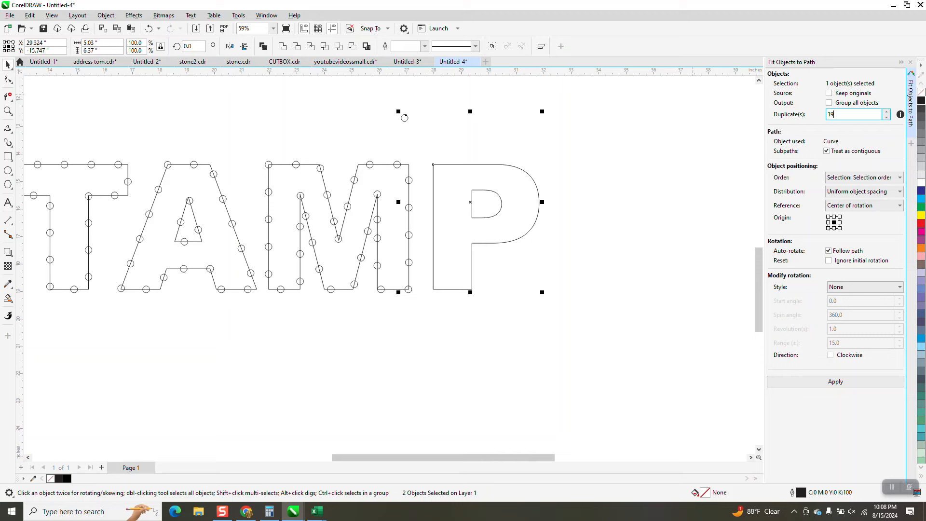
pyautogui.click(847, 381)
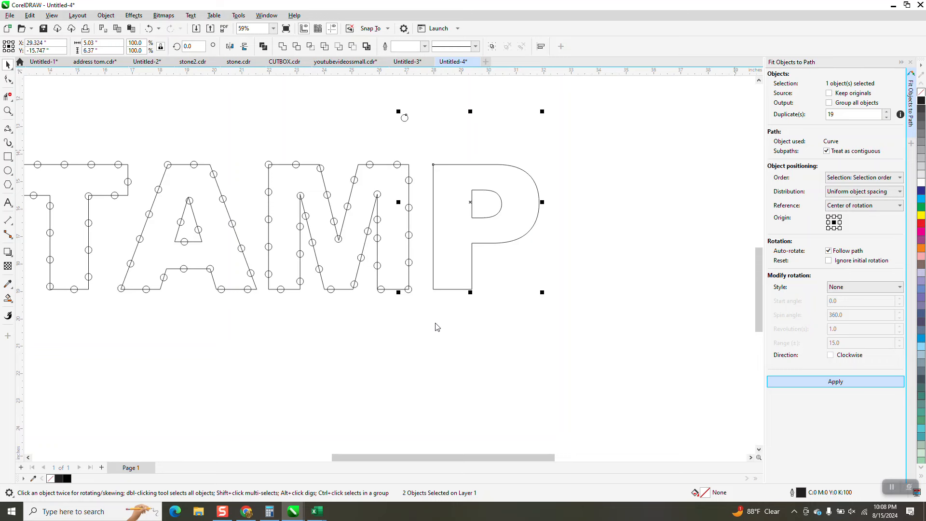
pyautogui.press('Return')
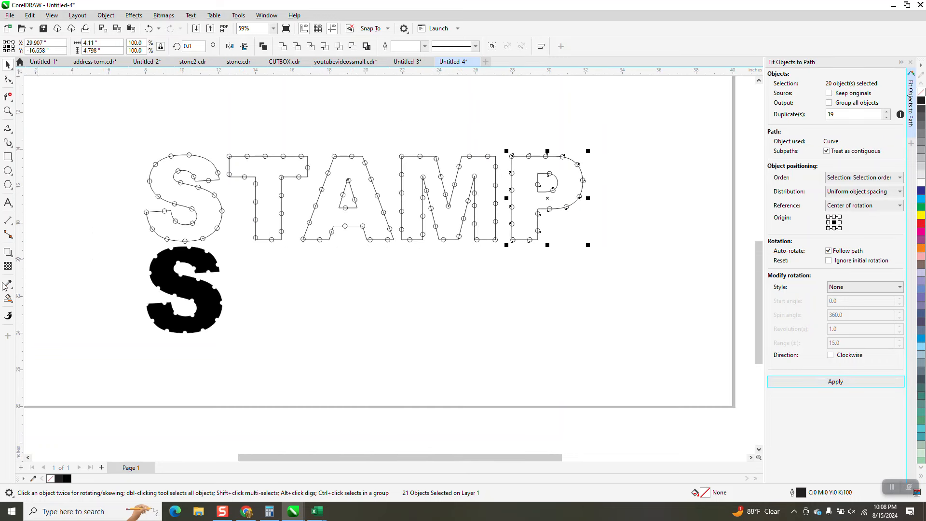
# Smart-fill the T, A, M and P interiors with black and move each filled shape directly below its outline, in line with the black S
pyautogui.click(271, 180)
pyautogui.press('Down')
pyautogui.click(355, 180)
pyautogui.press('Down')
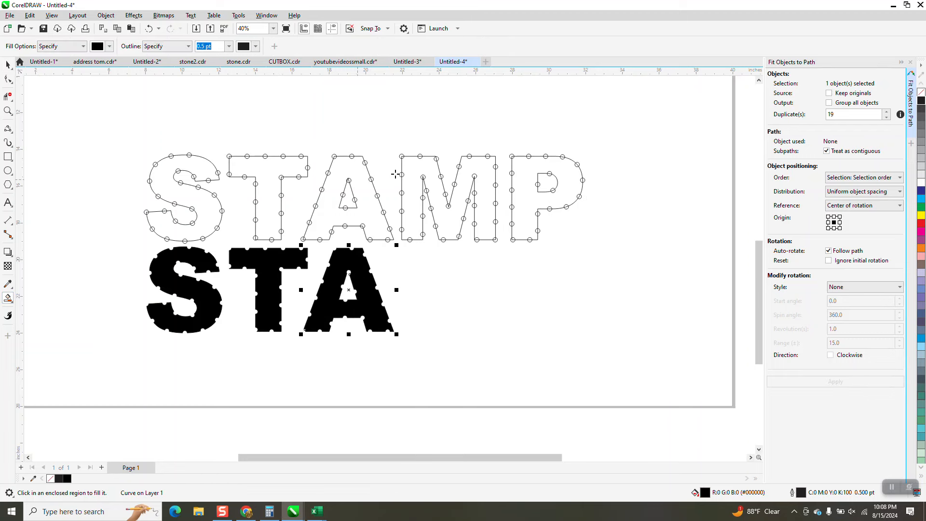
pyautogui.click(429, 171)
pyautogui.press('Down')
pyautogui.click(533, 173)
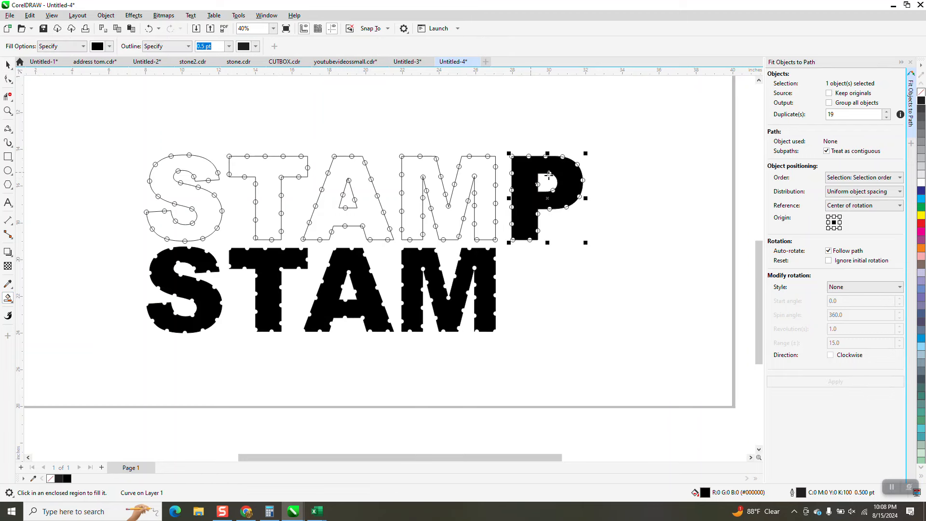
pyautogui.press('Down')
# Draw a rectangle about 24.7 by 6.9 inches around the black STAMP lettering
pyautogui.click(7, 111)
pyautogui.moveTo(124, 247); pyautogui.dragTo(626, 370)
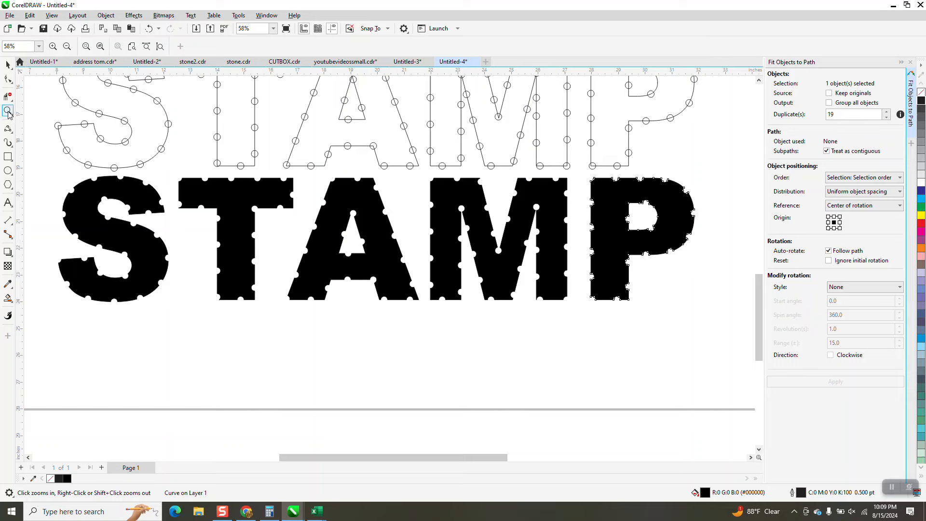
pyautogui.click(8, 156)
pyautogui.moveTo(43, 164); pyautogui.dragTo(704, 346)
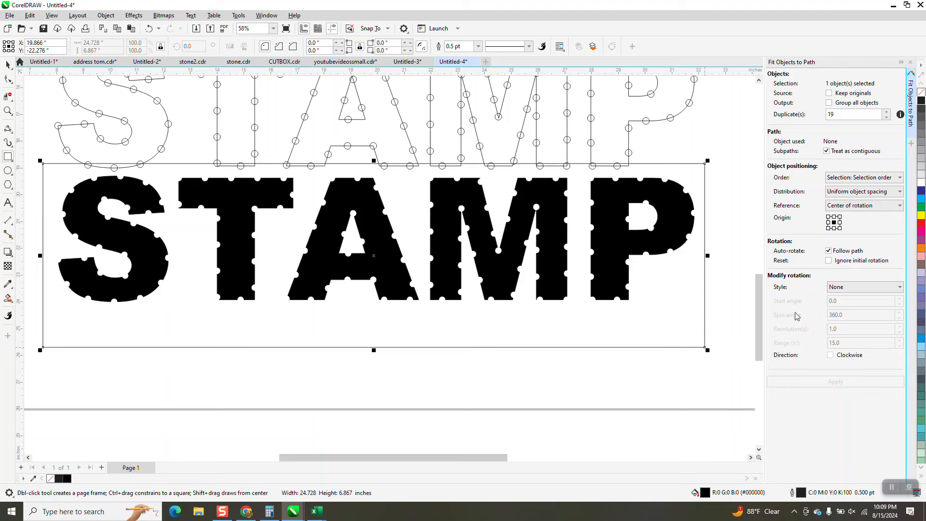
# Fill the rectangle with yellow and send it to the back of the page, behind the black letters
pyautogui.click(921, 215)
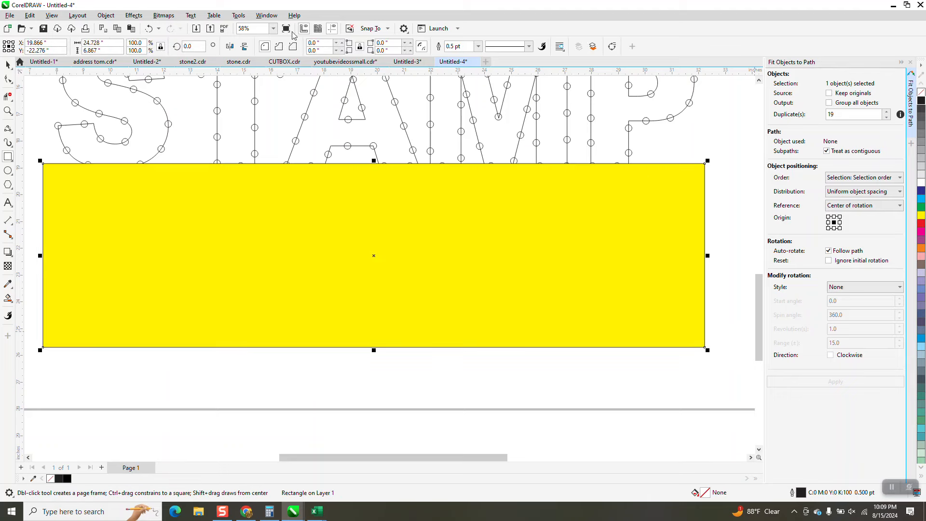
pyautogui.click(106, 16)
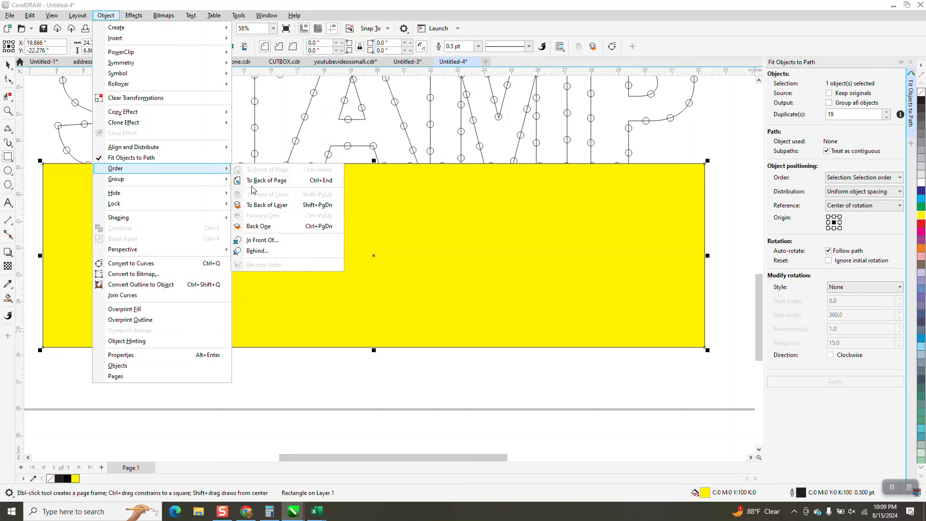
pyautogui.click(257, 181)
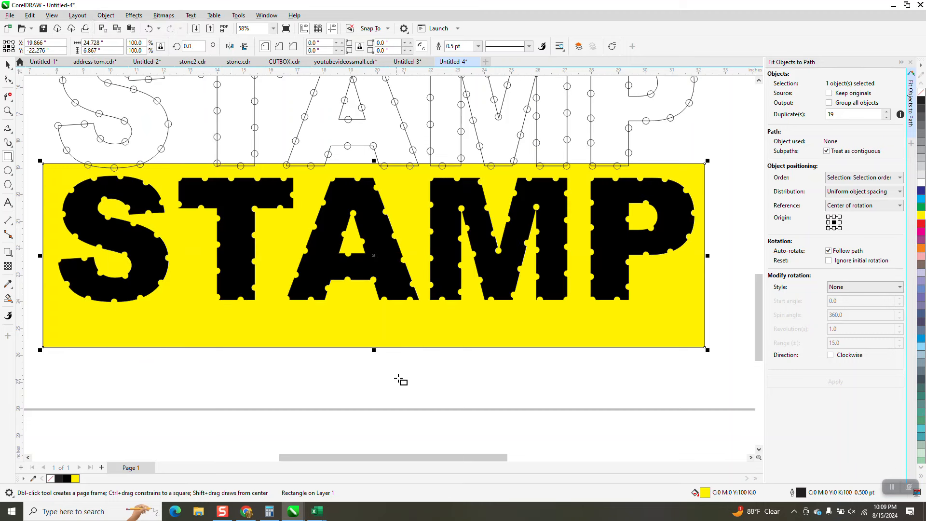